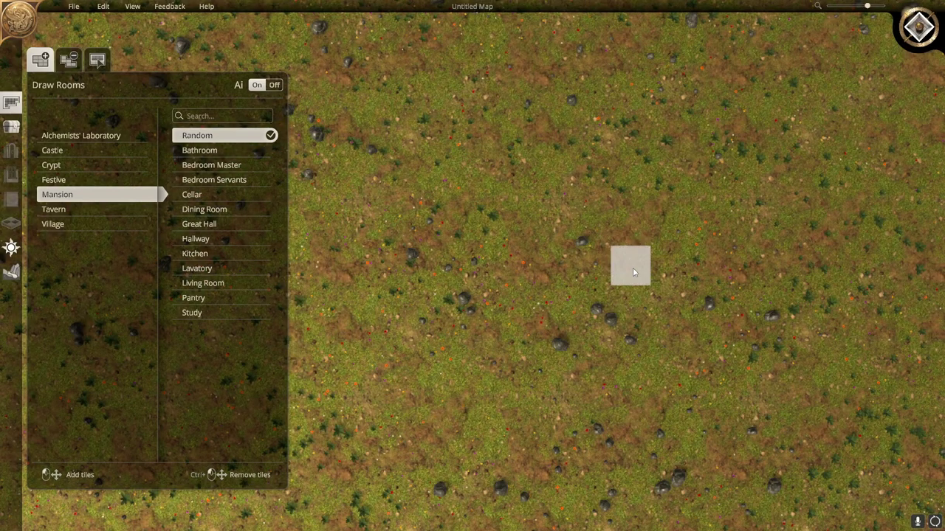
pyautogui.moveTo(597, 388); pyautogui.dragTo(593, 276, button='middle')
pyautogui.scroll(-1, 595, 310)
pyautogui.scroll(-2, 596, 313)
pyautogui.moveTo(595, 314); pyautogui.dragTo(517, 272, button='right')
pyautogui.scroll(2, 603, 220)
pyautogui.moveTo(517, 273); pyautogui.dragTo(671, 221, button='middle')
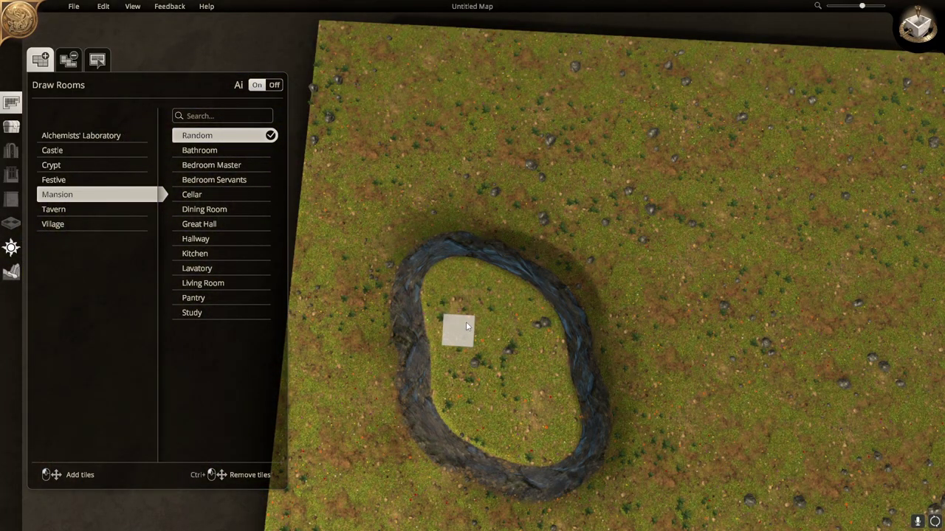
pyautogui.moveTo(465, 322); pyautogui.dragTo(534, 412)
pyautogui.moveTo(593, 342); pyautogui.dragTo(566, 296, button='right')
pyautogui.moveTo(582, 375); pyautogui.dragTo(500, 239, button='right')
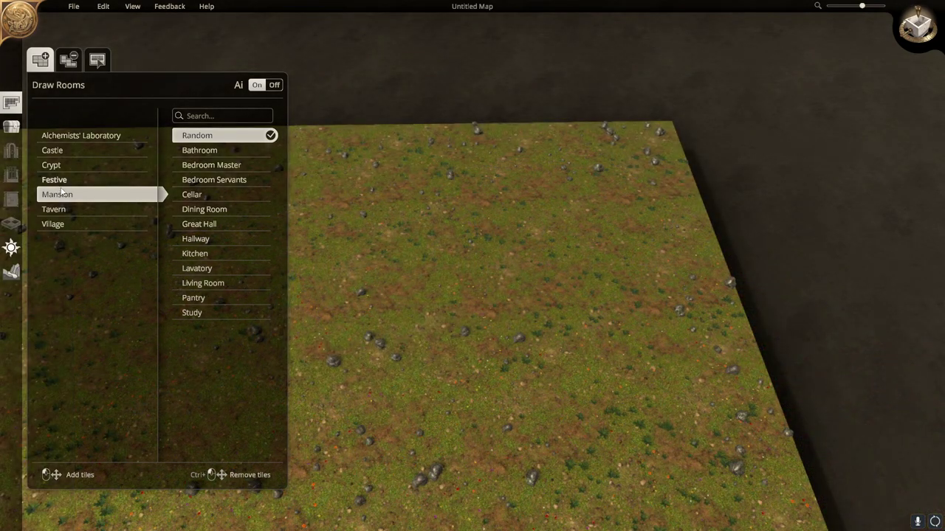
# Draw a square Crypt Dungeon room on the grass near the map's far corner
pyautogui.click(57, 169)
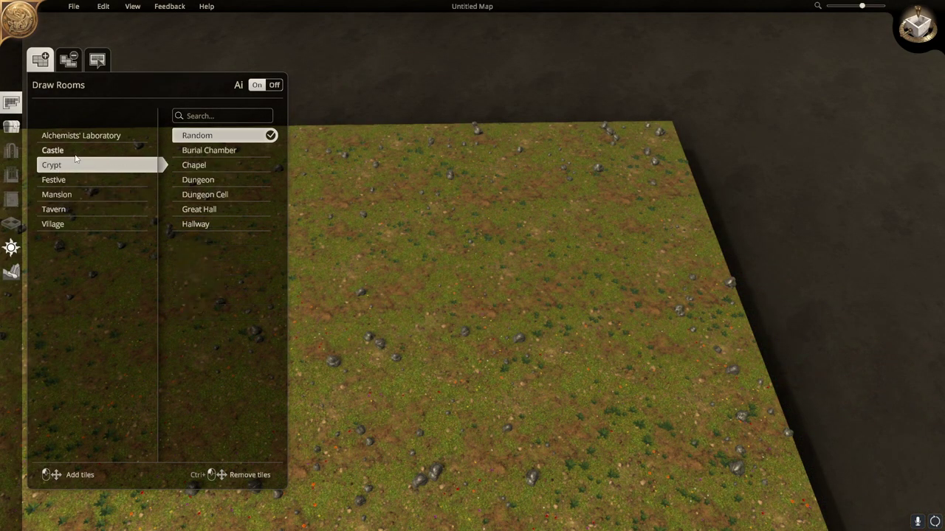
pyautogui.click(194, 182)
pyautogui.moveTo(449, 182); pyautogui.dragTo(581, 273)
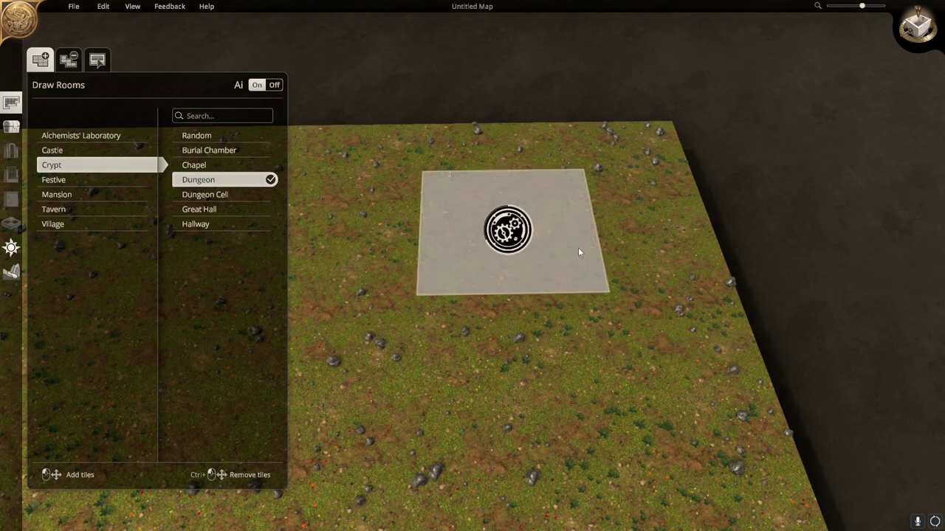
pyautogui.scroll(1, 597, 271)
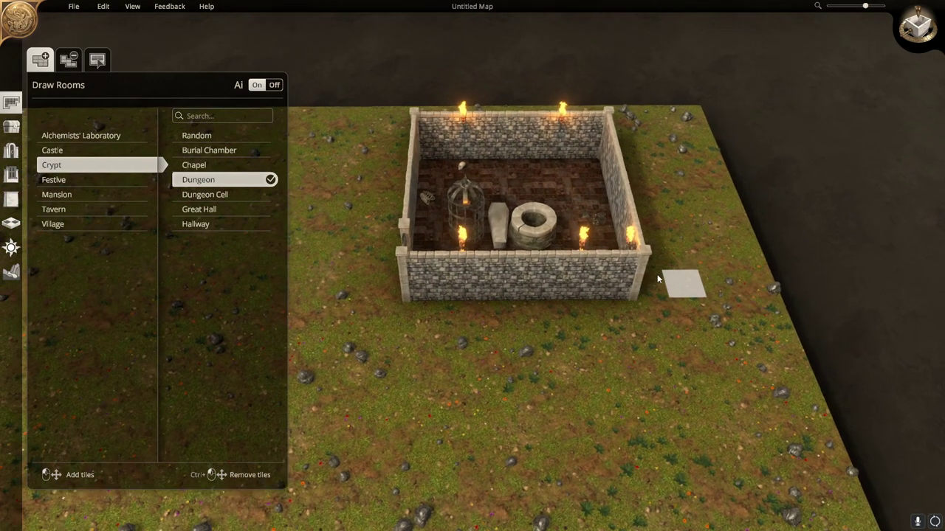
# Save the map as test in the Tutorial folder
pyautogui.moveTo(658, 278); pyautogui.dragTo(375, 267, button='middle')
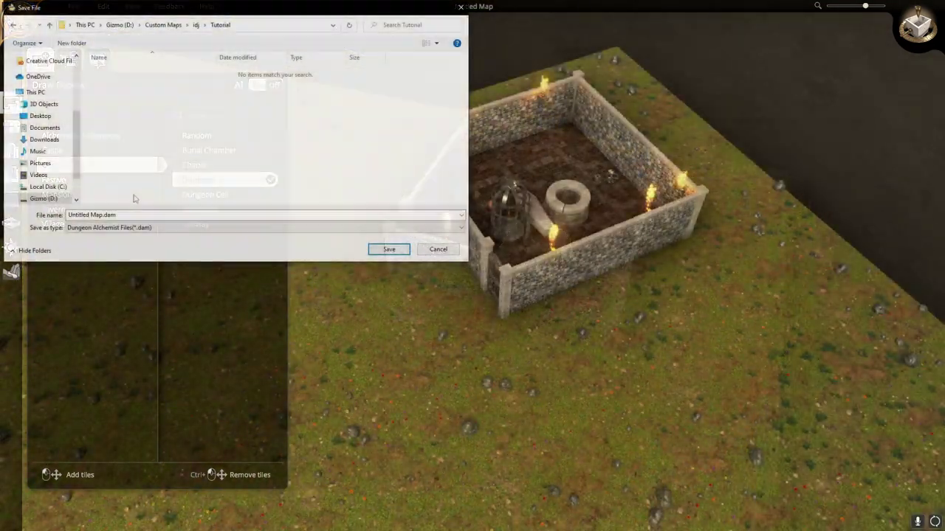
pyautogui.write('test')
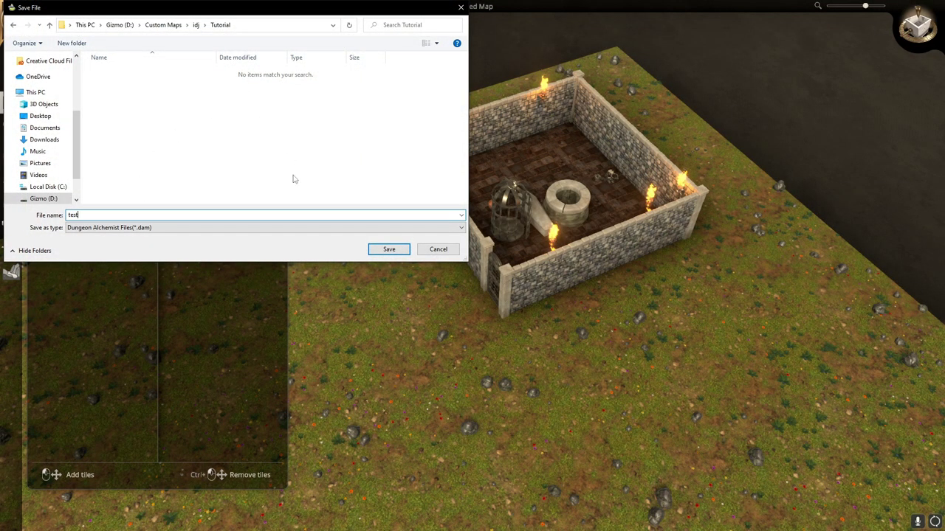
pyautogui.click(381, 251)
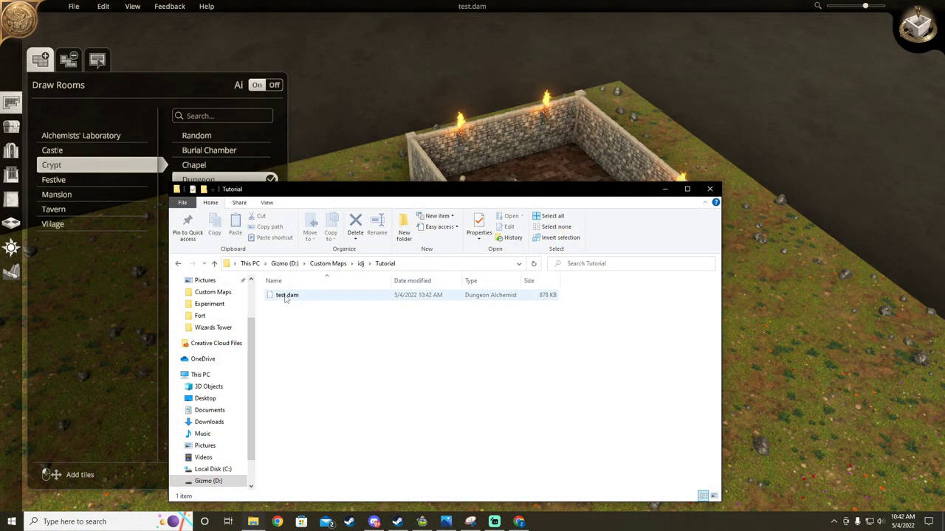
# Open the saved test.dam file from the Tutorial folder in Notepad
pyautogui.rightClick(287, 296)
pyautogui.moveTo(347, 357)
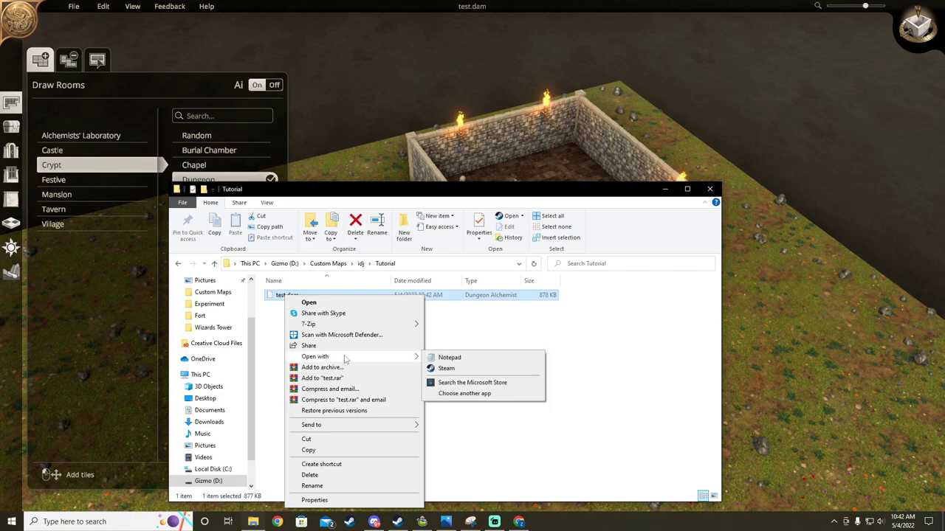
pyautogui.click(450, 359)
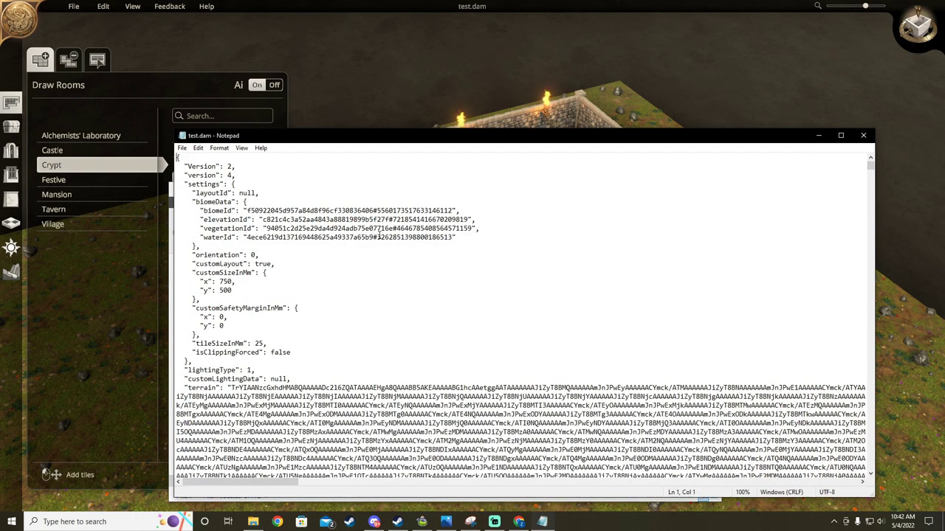
pyautogui.moveTo(414, 141); pyautogui.dragTo(455, 105)
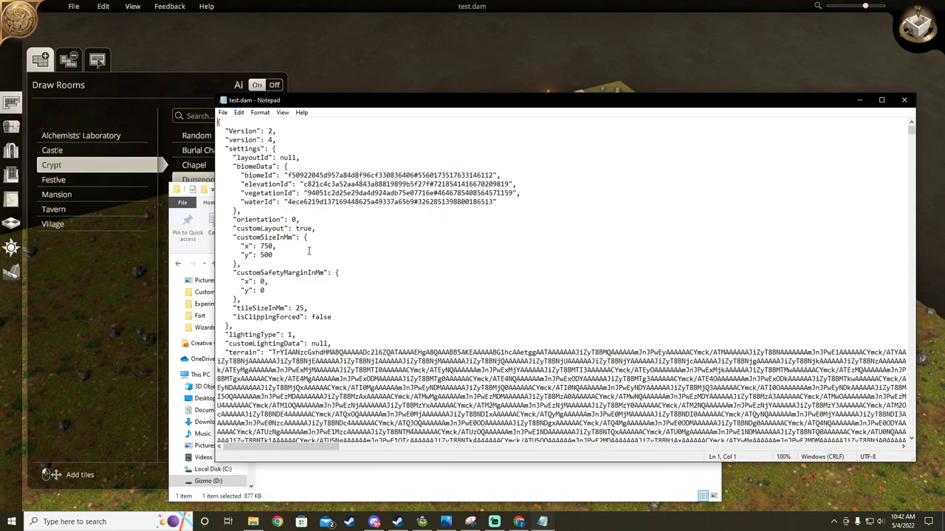
# Replace every occurrence of height": 0.2 with height": 3 in test.dam and save the file
pyautogui.click(239, 113)
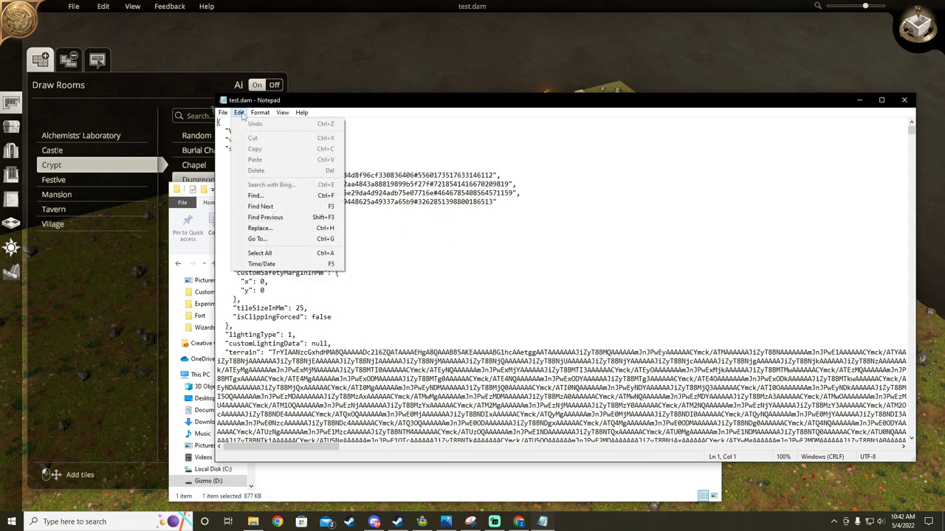
pyautogui.click(260, 229)
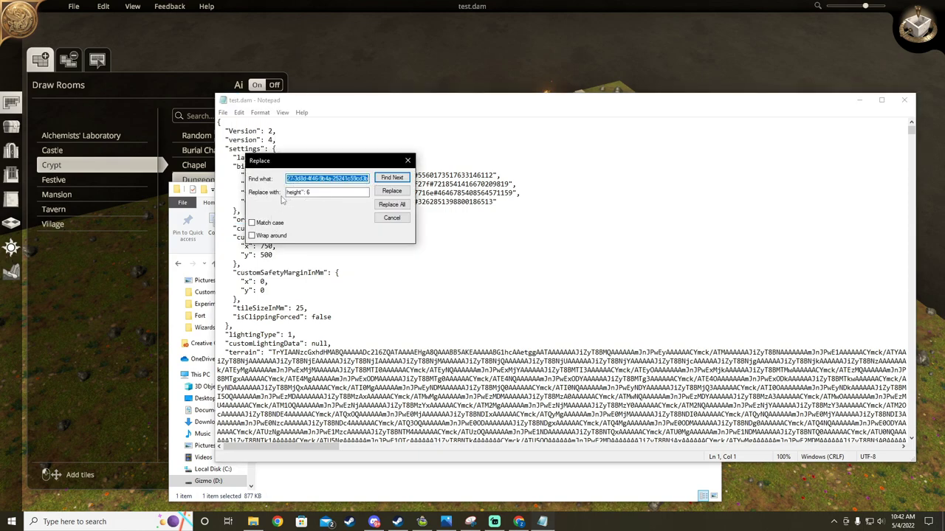
pyautogui.press('BackSpace')
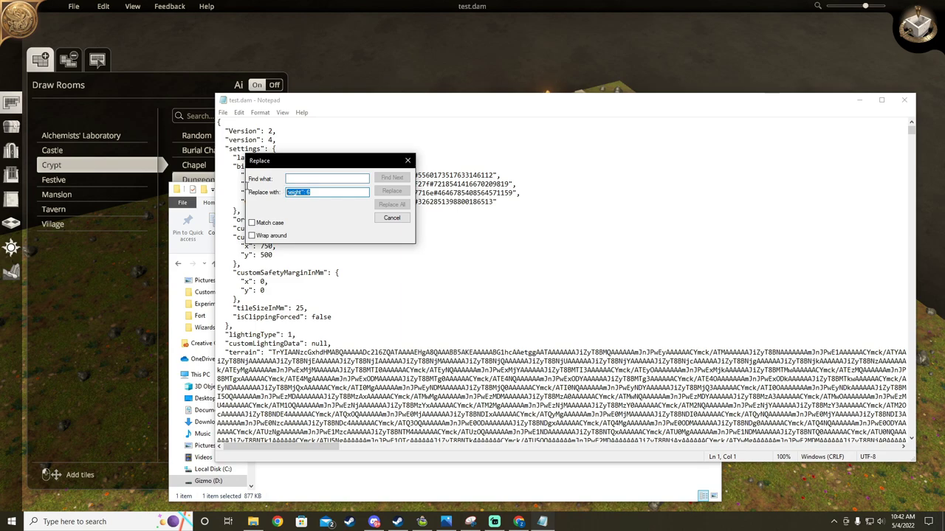
pyautogui.write('height": 6')
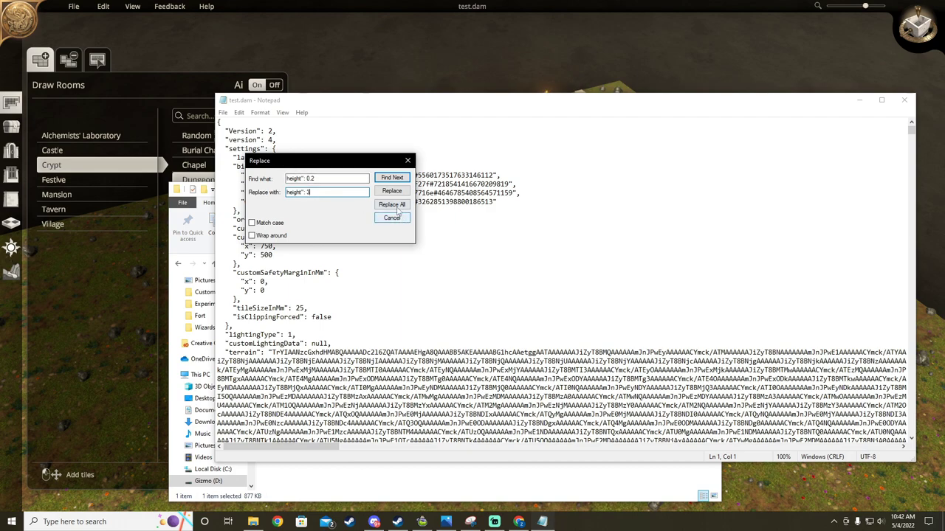
pyautogui.click(396, 209)
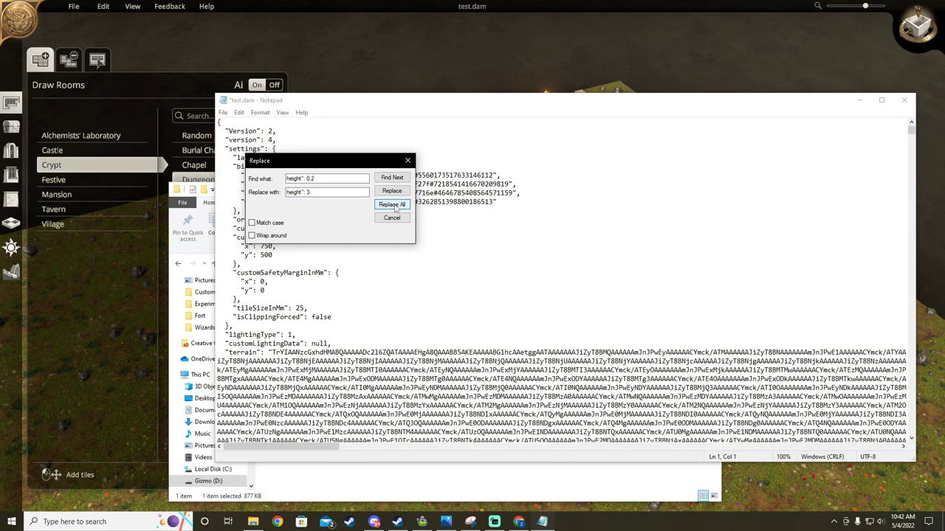
pyautogui.click(223, 113)
pyautogui.click(244, 126)
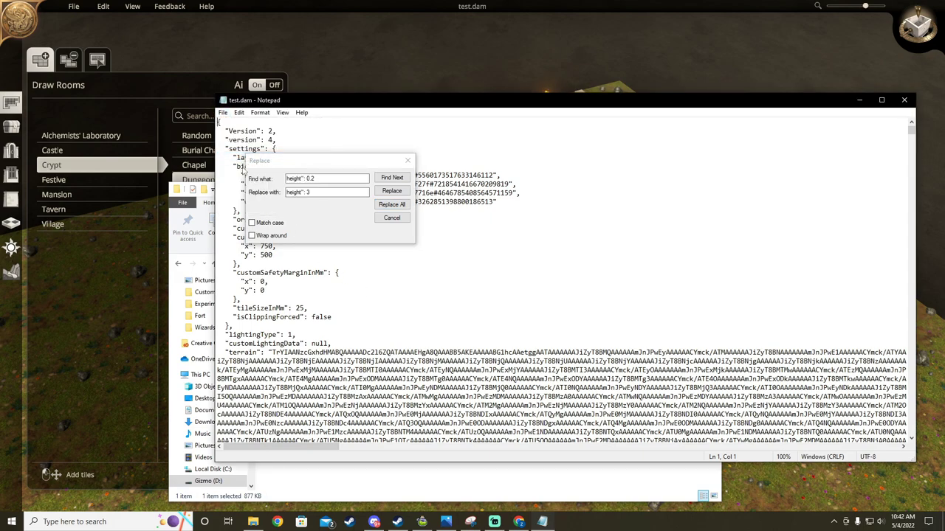
# Switch back to Dungeon Alchemist and reopen the edited test.dam map from the Tutorial folder
pyautogui.click(318, 55)
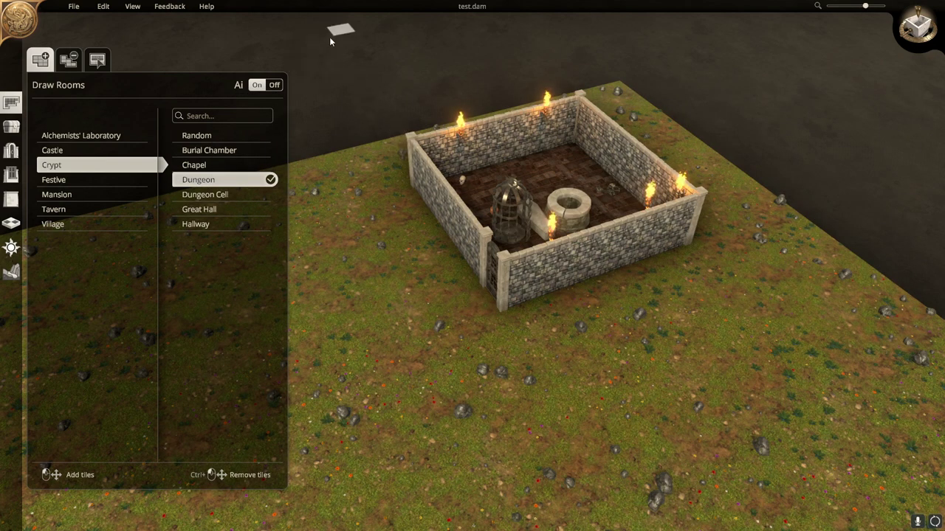
pyautogui.click(71, 7)
pyautogui.click(104, 36)
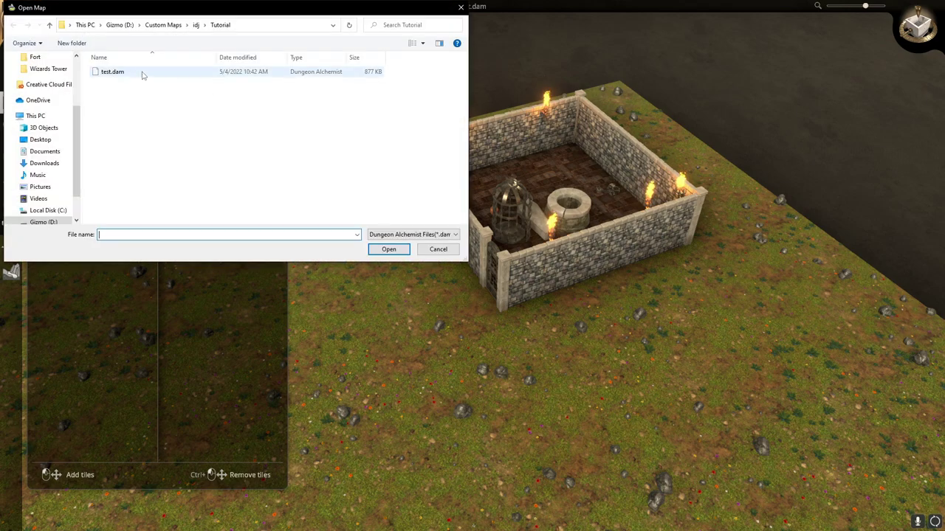
pyautogui.click(140, 71)
pyautogui.click(386, 249)
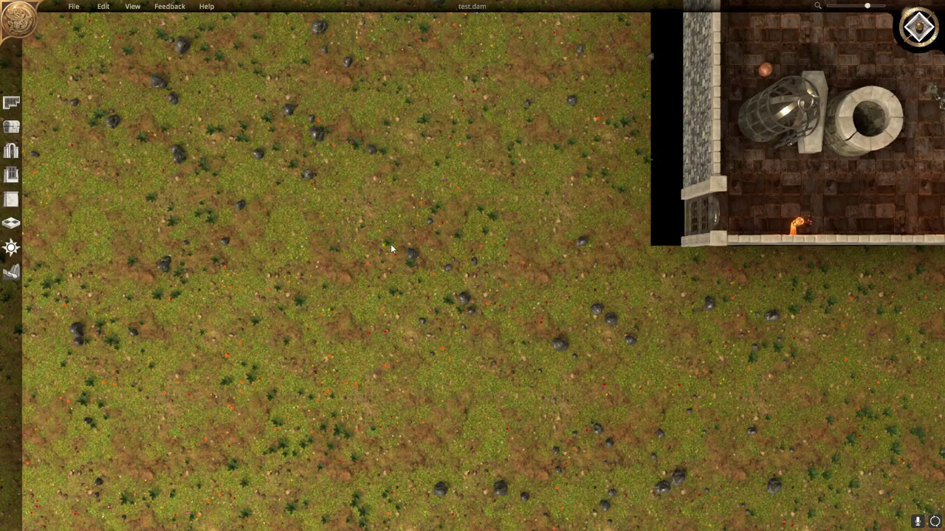
# Try placing the octagonal stone basin inside the raised dungeon room and on the black area beneath it
pyautogui.moveTo(568, 366); pyautogui.dragTo(632, 287, button='middle')
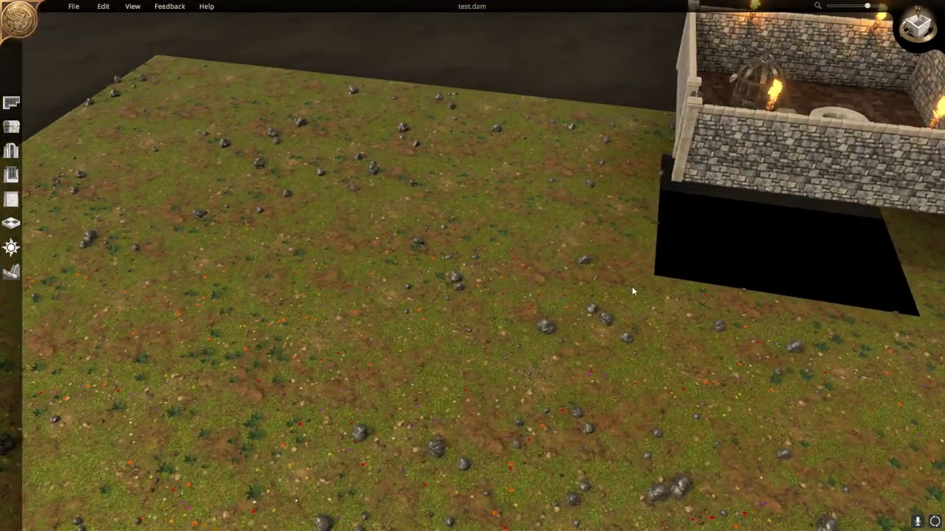
pyautogui.moveTo(632, 290); pyautogui.dragTo(471, 334, button='right')
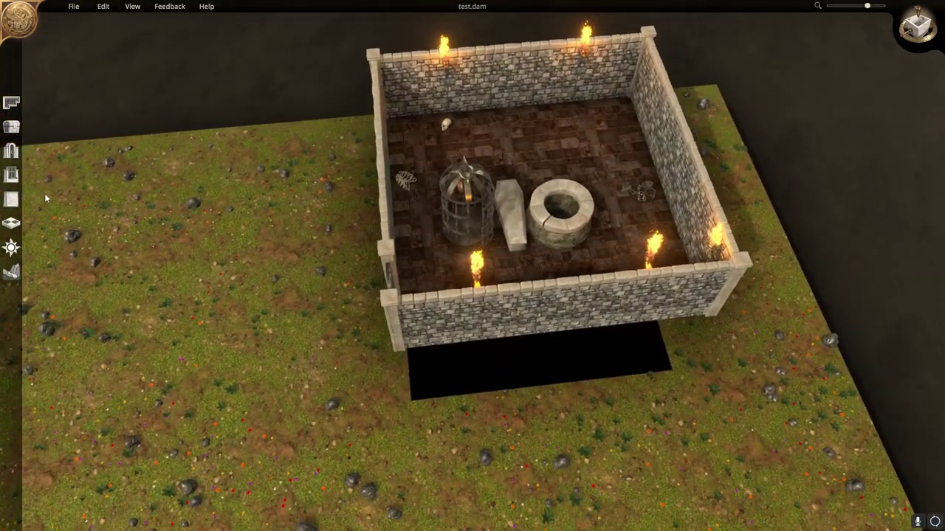
pyautogui.click(11, 127)
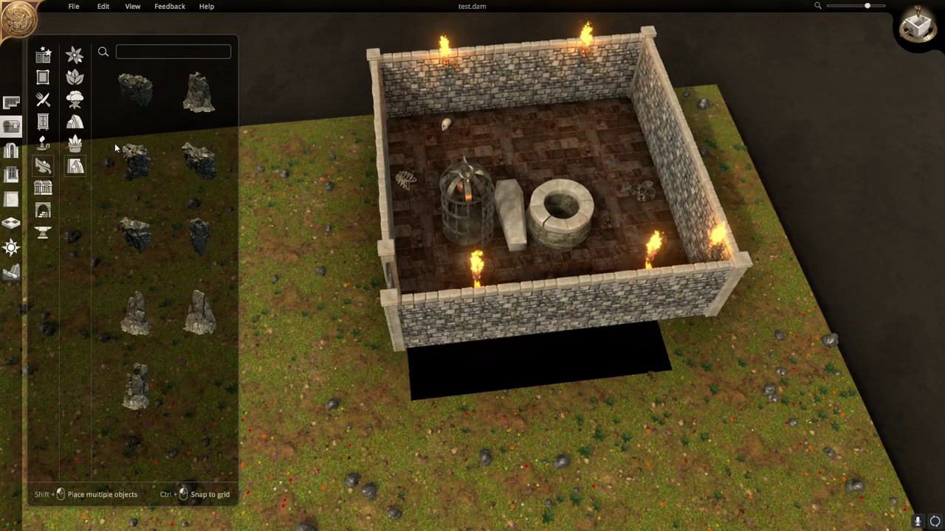
pyautogui.click(43, 121)
pyautogui.click(75, 233)
pyautogui.click(133, 92)
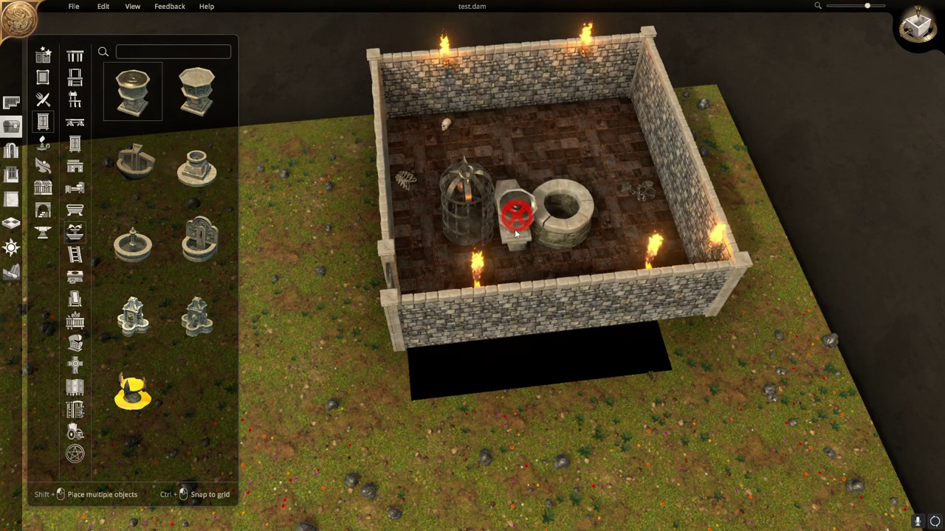
pyautogui.rightClick(553, 179)
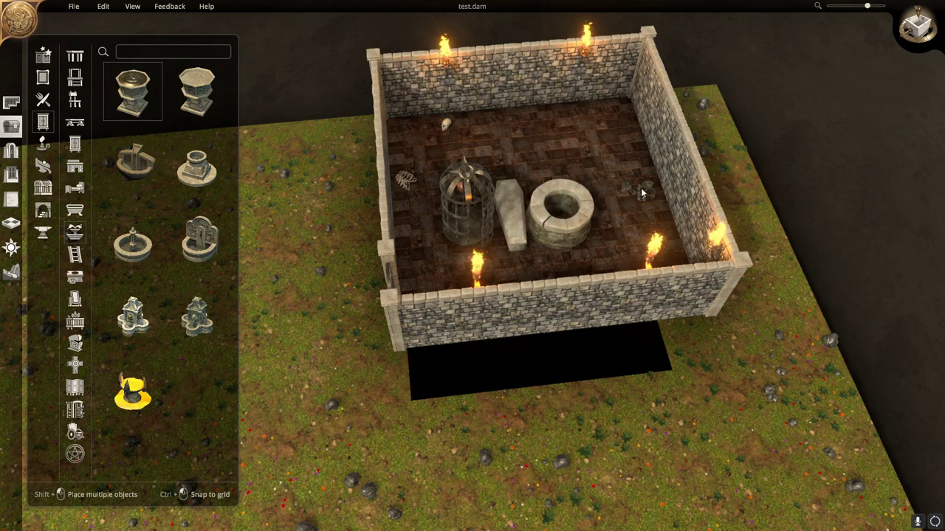
pyautogui.moveTo(527, 367); pyautogui.dragTo(553, 253, button='middle')
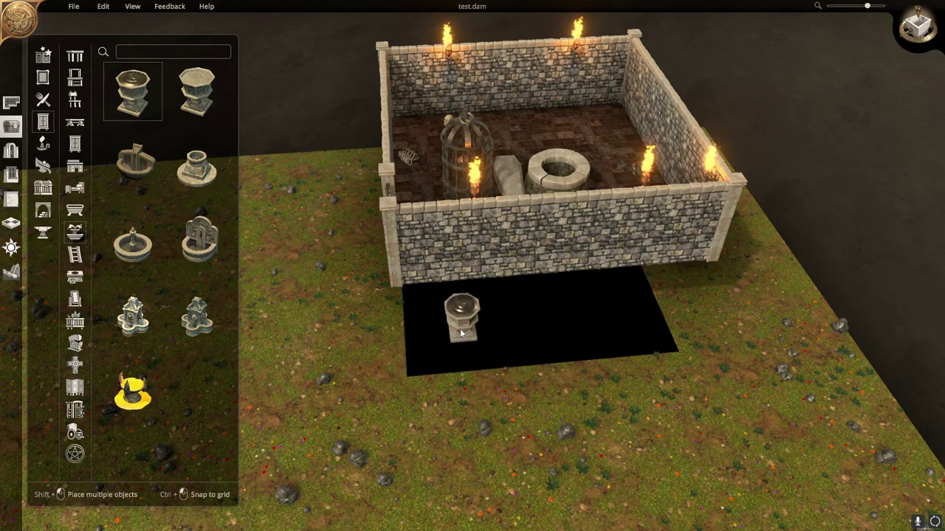
pyautogui.moveTo(566, 302); pyautogui.dragTo(544, 370, button='right')
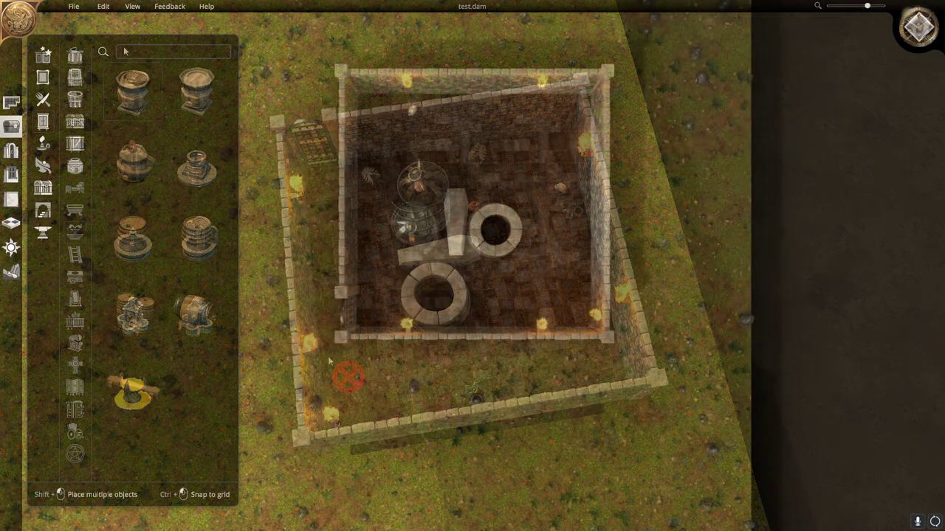
# Search the object library for apple and place one in the dungeon room between the coffin and the well
pyautogui.write('apple')
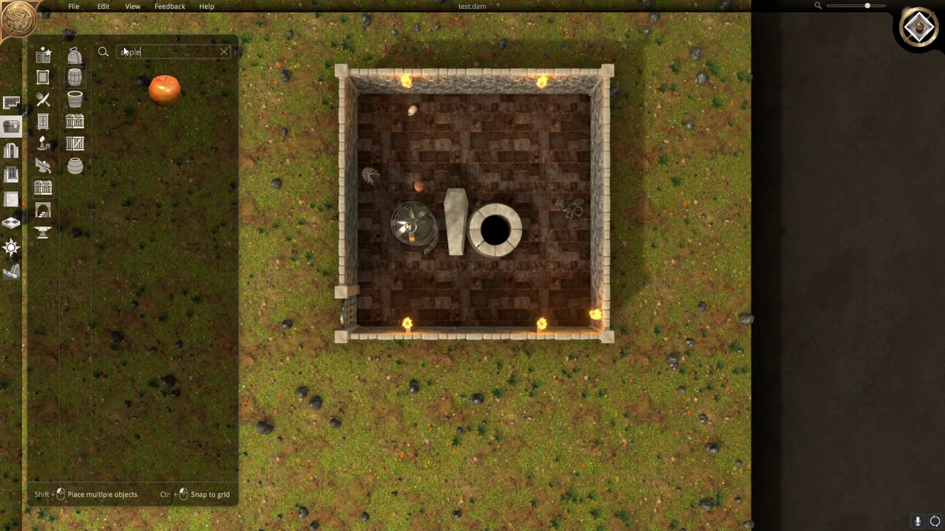
pyautogui.click(174, 89)
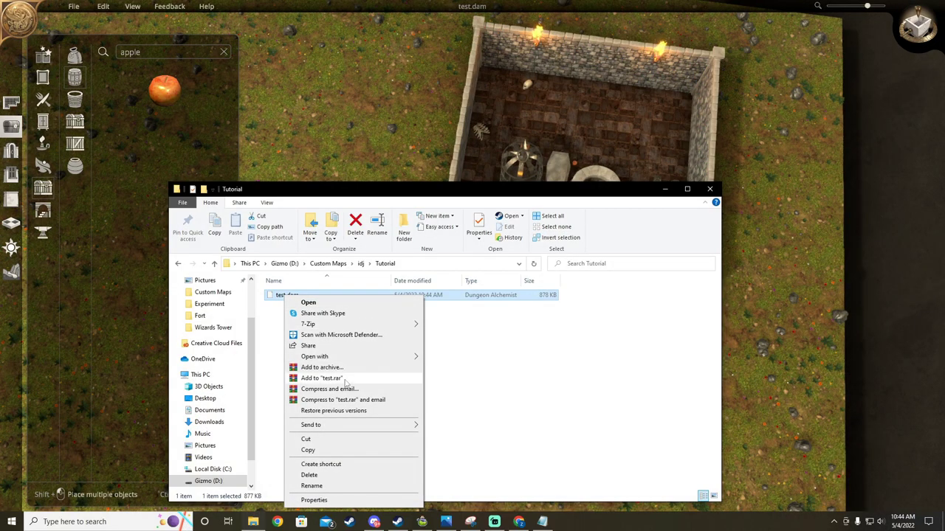
pyautogui.moveTo(342, 358)
pyautogui.click(450, 357)
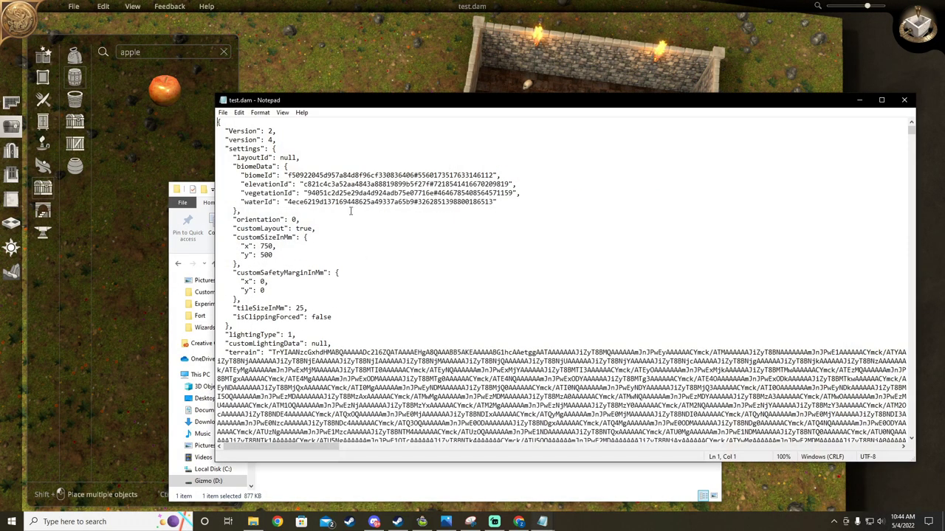
pyautogui.hotkey('ctrl', 'f')
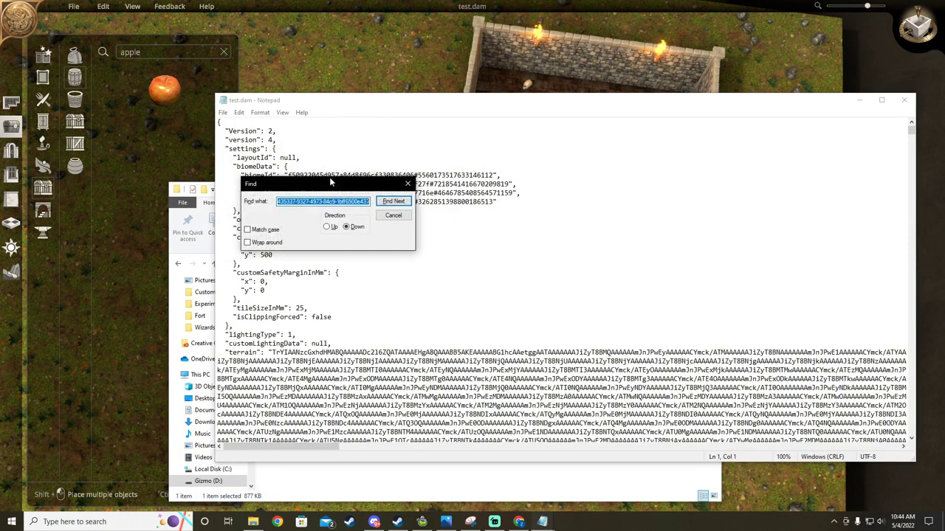
pyautogui.click(393, 202)
pyautogui.click(393, 215)
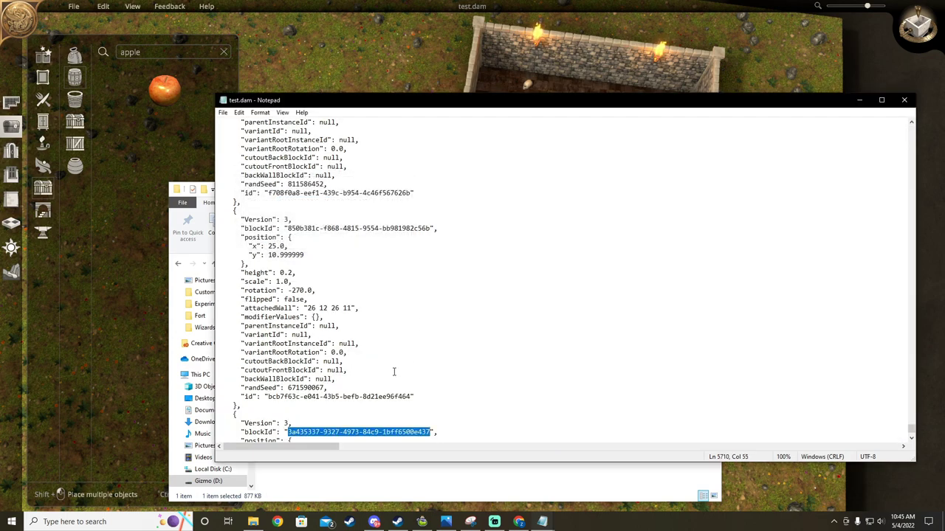
pyautogui.scroll(-4, 266, 338)
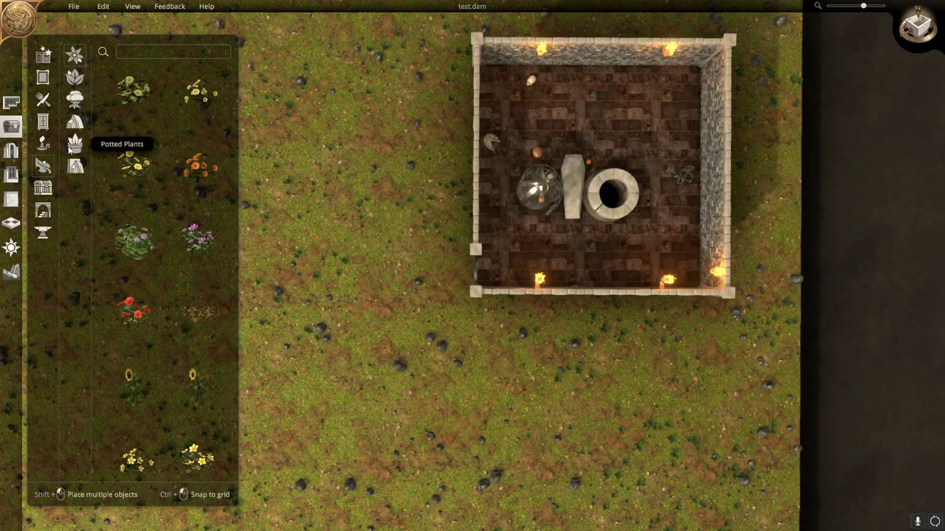
# Place the round light stone platform on the grass outside the dungeon room
pyautogui.click(74, 121)
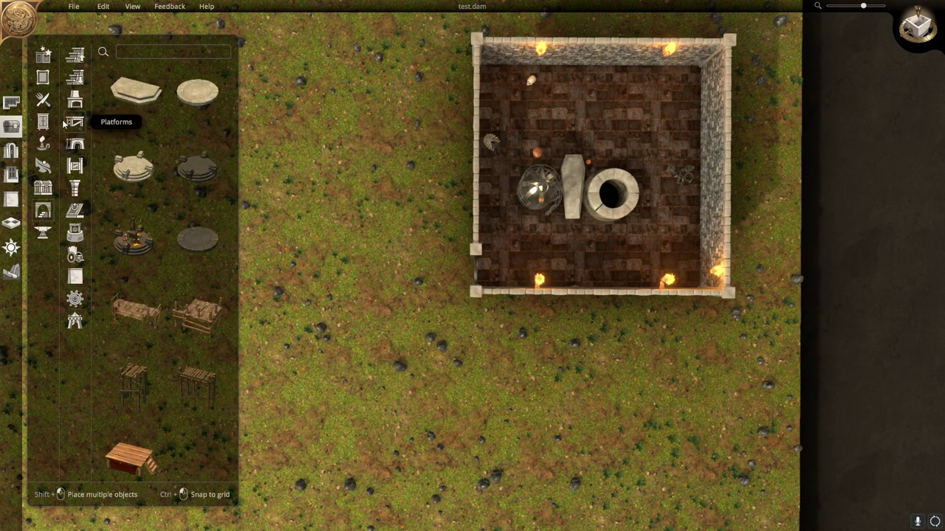
pyautogui.click(198, 92)
pyautogui.click(287, 200)
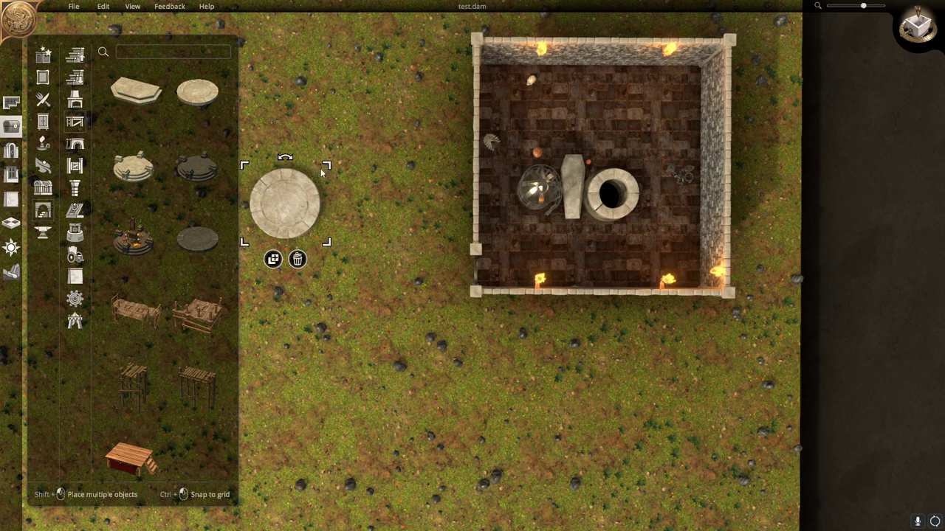
# Enlarge the round light stone platform on the grass to a scale of about 3
pyautogui.moveTo(325, 169); pyautogui.dragTo(470, 52)
pyautogui.moveTo(321, 198); pyautogui.dragTo(337, 177)
pyautogui.moveTo(443, 347); pyautogui.dragTo(520, 313, button='right')
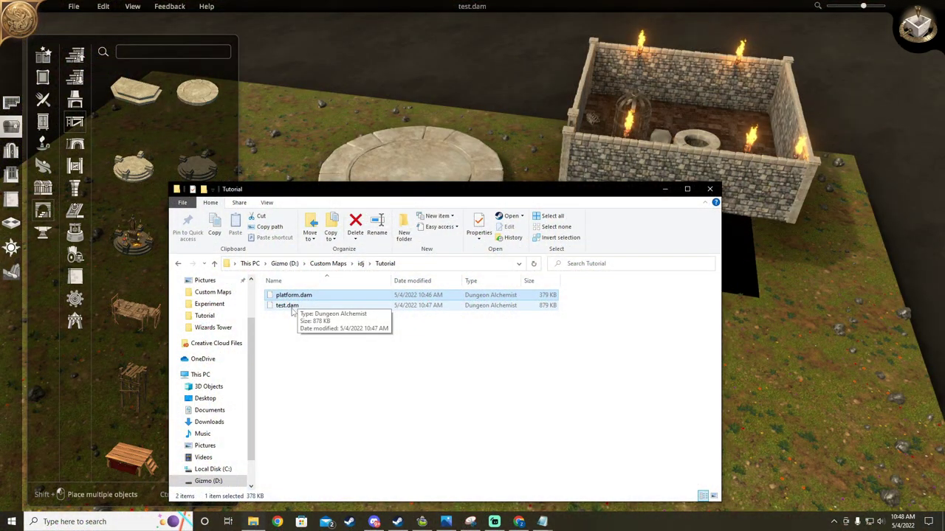
# Open test.dam in Notepad and find the platform entry with blockId a0a4a12f-b6a4-4f0e-aa8d-47f7f3ca4bb1
pyautogui.rightClick(292, 305)
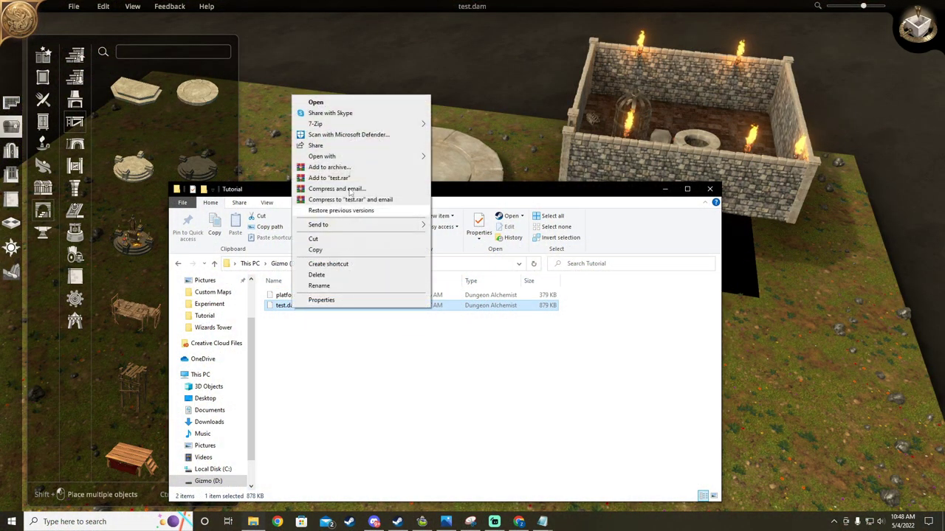
pyautogui.moveTo(347, 156)
pyautogui.click(450, 158)
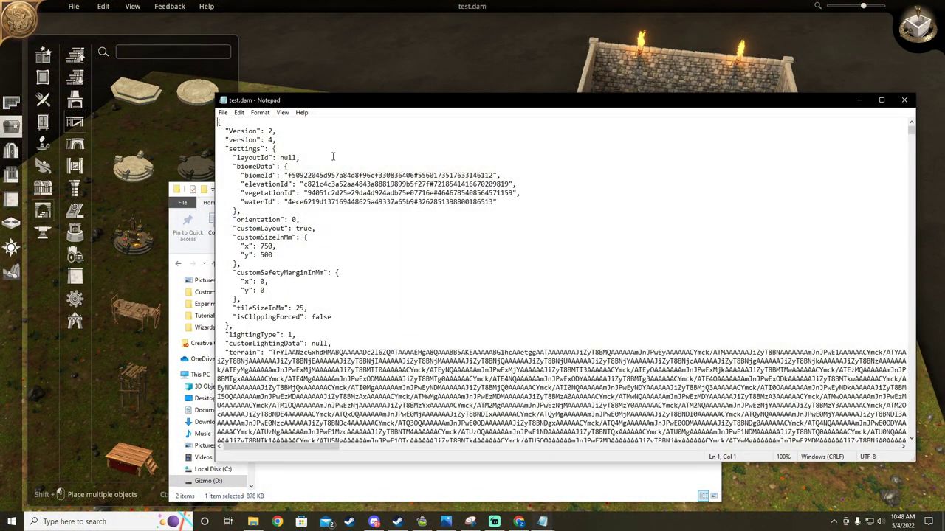
pyautogui.hotkey('ctrl', 'f')
pyautogui.click(403, 205)
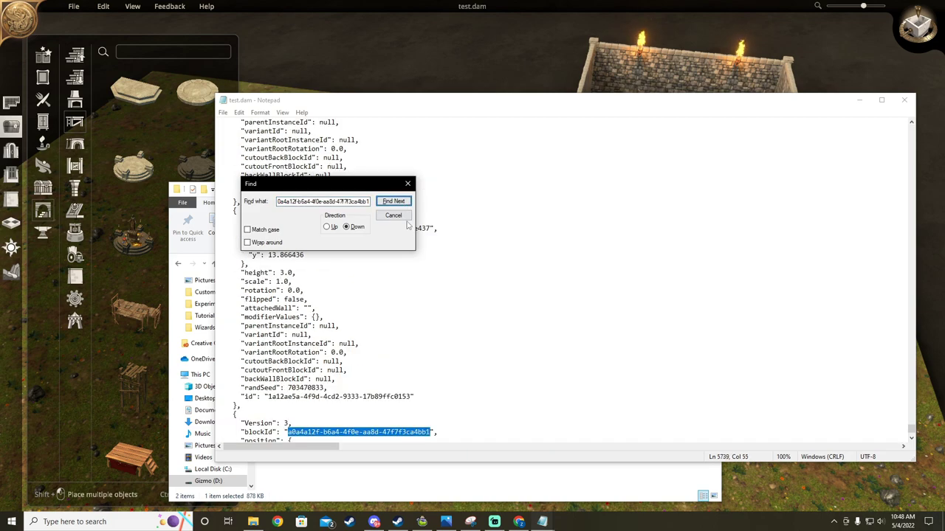
pyautogui.click(402, 216)
pyautogui.scroll(-5, 368, 363)
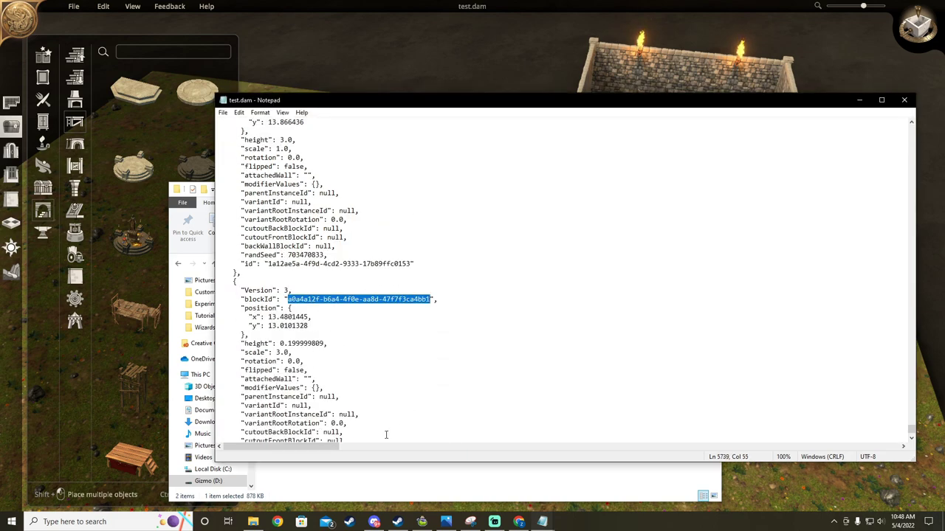
# Copy the coordinates x 22.46494 and y 13.866436 from My enlarged items.txt over the platform's position values in test.dam
pyautogui.moveTo(542, 522)
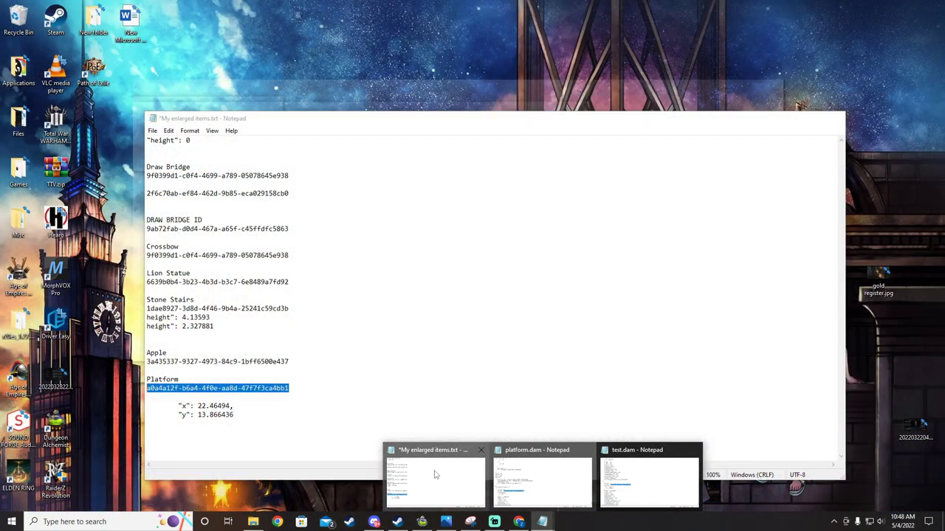
pyautogui.click(435, 474)
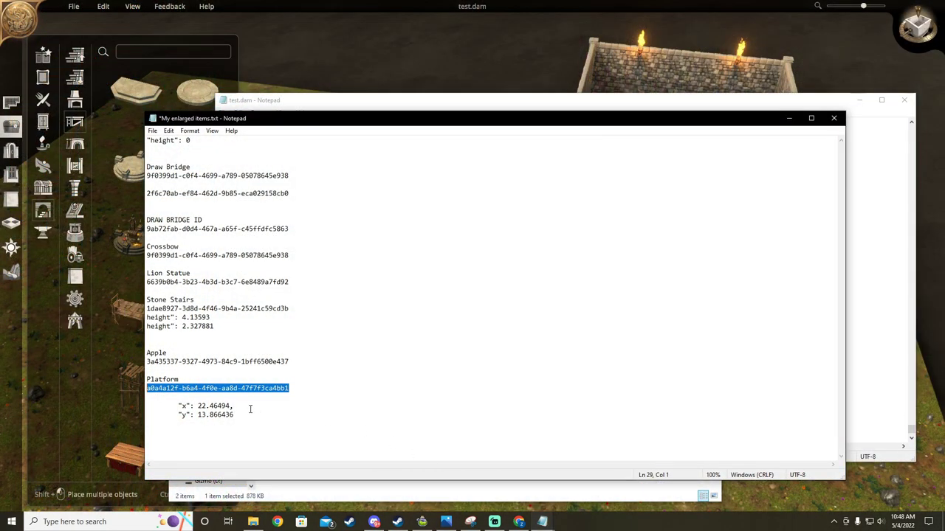
pyautogui.moveTo(236, 415); pyautogui.dragTo(145, 409)
pyautogui.hotkey('ctrl', 'c')
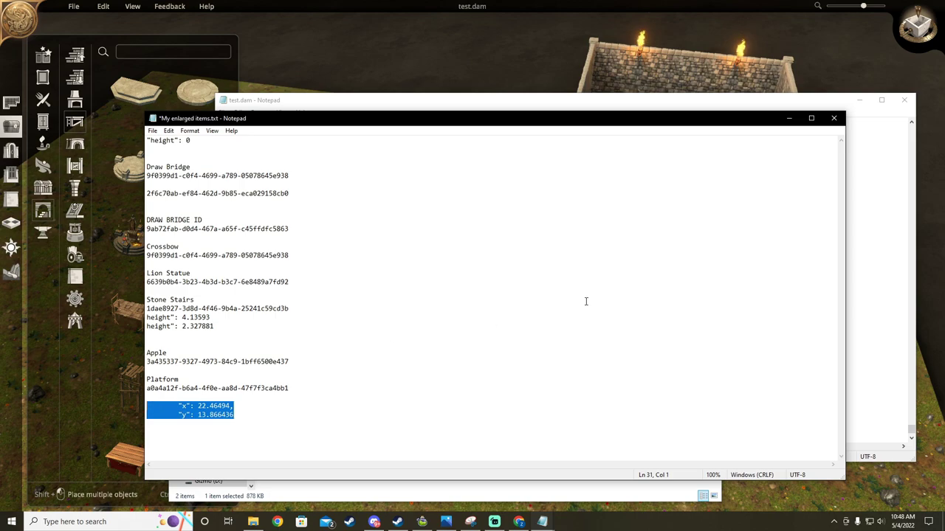
pyautogui.click(790, 119)
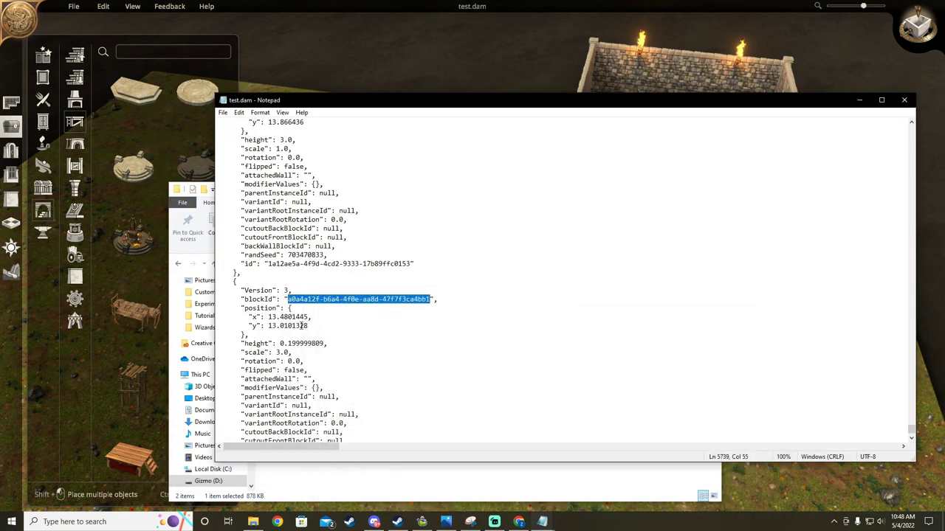
pyautogui.moveTo(318, 325); pyautogui.dragTo(206, 317)
pyautogui.hotkey('ctrl', 'v')
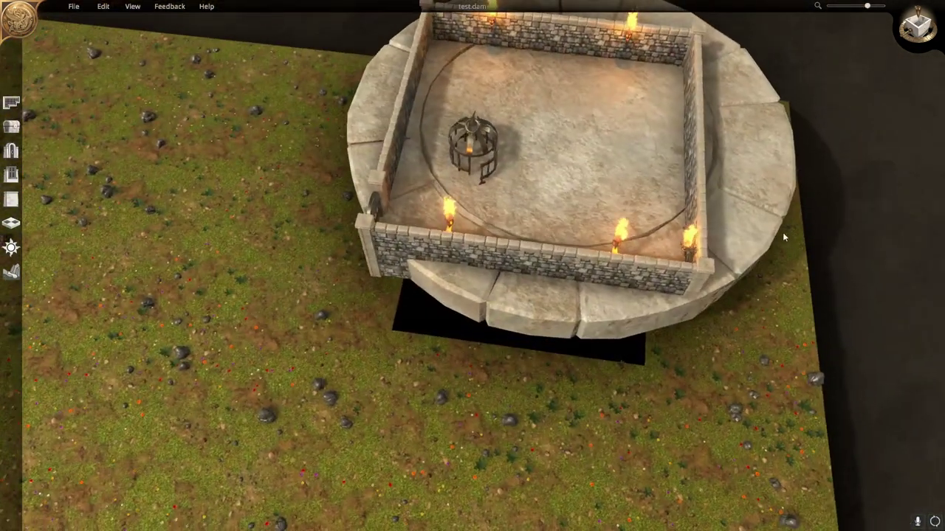
# Inspect how the enlarged stone platform sits around the raised dungeon room in the reloaded map
pyautogui.moveTo(783, 233); pyautogui.dragTo(753, 298, button='middle')
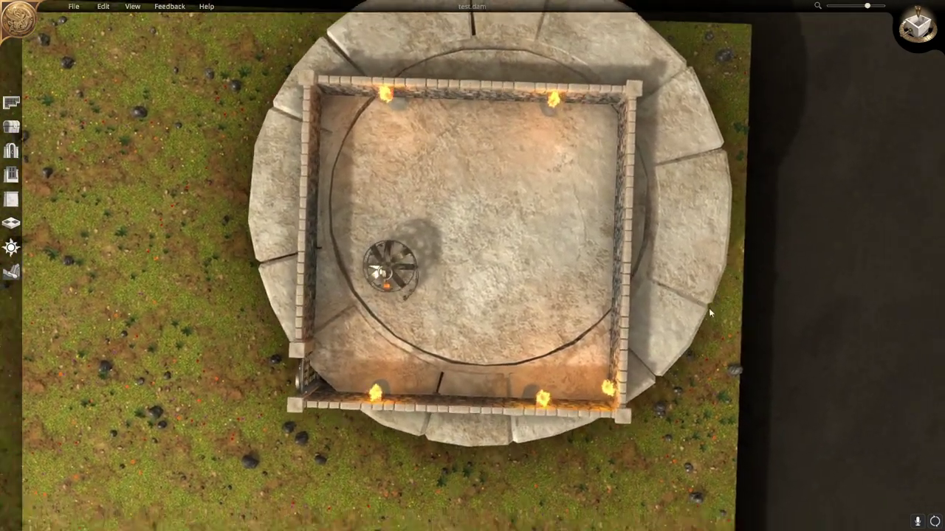
pyautogui.hotkey('alt', 'Tab')
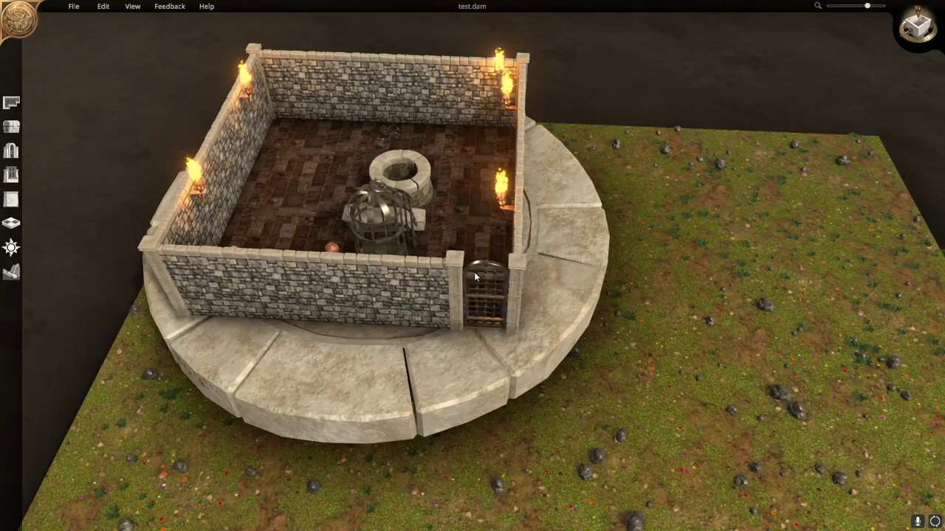
pyautogui.moveTo(474, 272); pyautogui.dragTo(192, 314, button='middle')
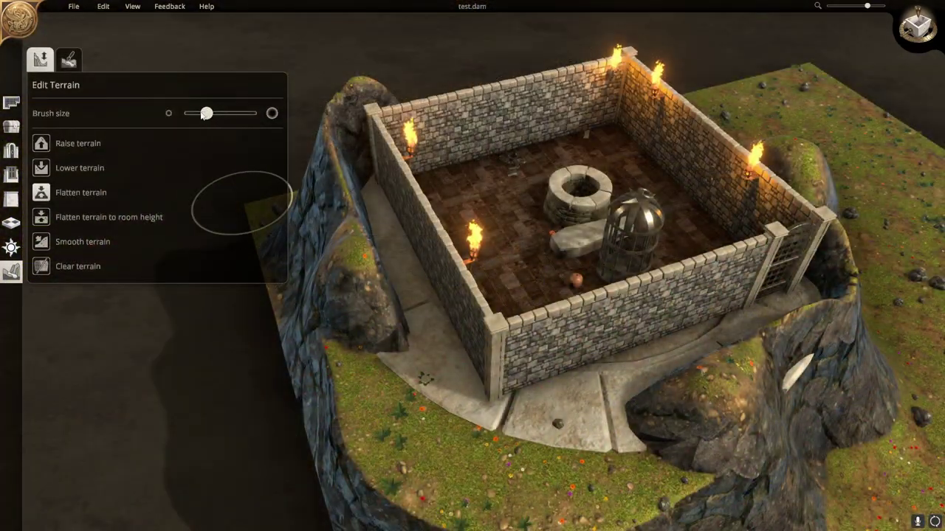
# Reduce the terrain brush size slightly and flatten the rocky bumps around the rim of the stone platform
pyautogui.moveTo(202, 115); pyautogui.dragTo(198, 114)
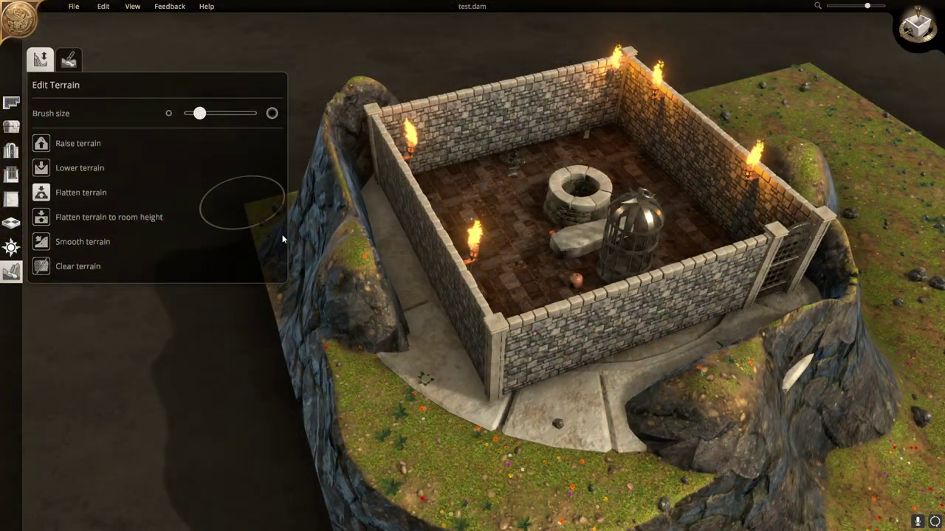
pyautogui.moveTo(374, 372)
pyautogui.mouseDown()
pyautogui.moveTo(353, 286)
pyautogui.moveTo(339, 278)
pyautogui.moveTo(346, 235)
pyautogui.mouseUp()
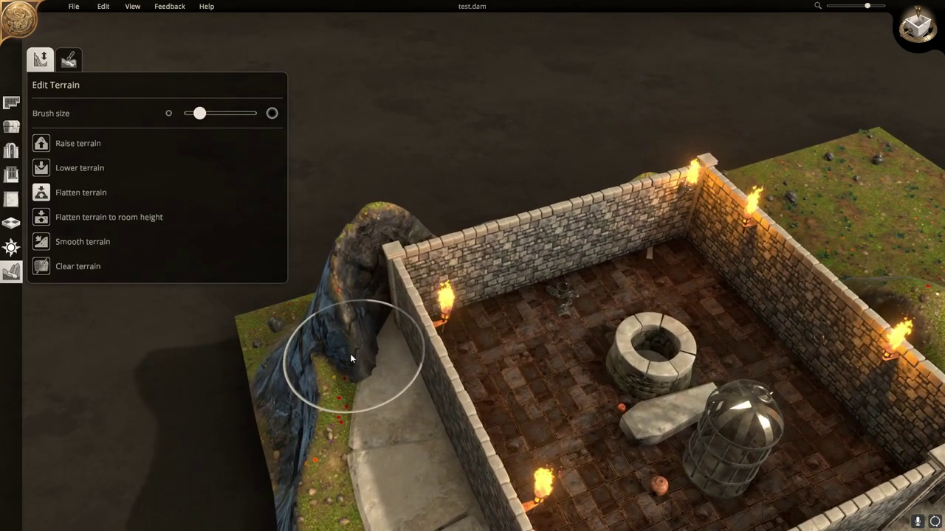
pyautogui.moveTo(350, 354)
pyautogui.mouseDown()
pyautogui.moveTo(349, 326)
pyautogui.moveTo(385, 298)
pyautogui.mouseUp()
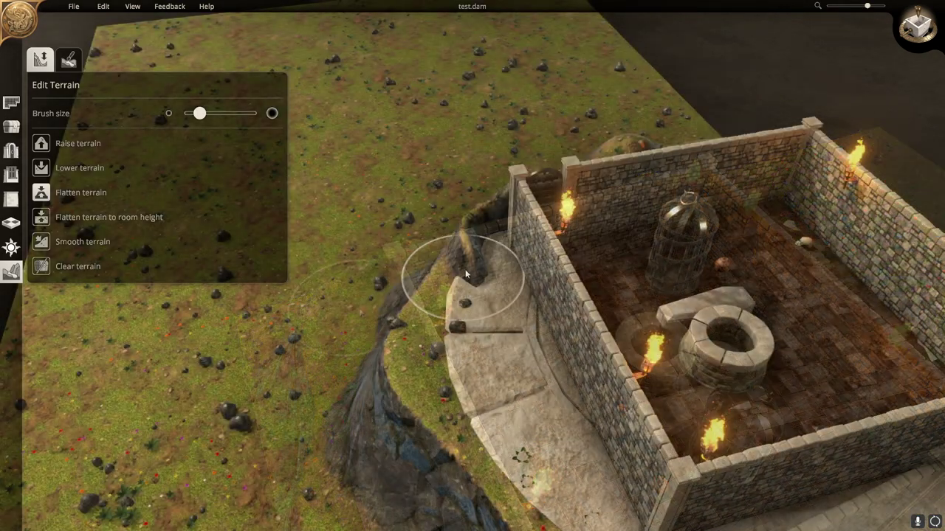
pyautogui.moveTo(458, 273)
pyautogui.mouseDown()
pyautogui.moveTo(488, 237)
pyautogui.moveTo(530, 316)
pyautogui.mouseUp()
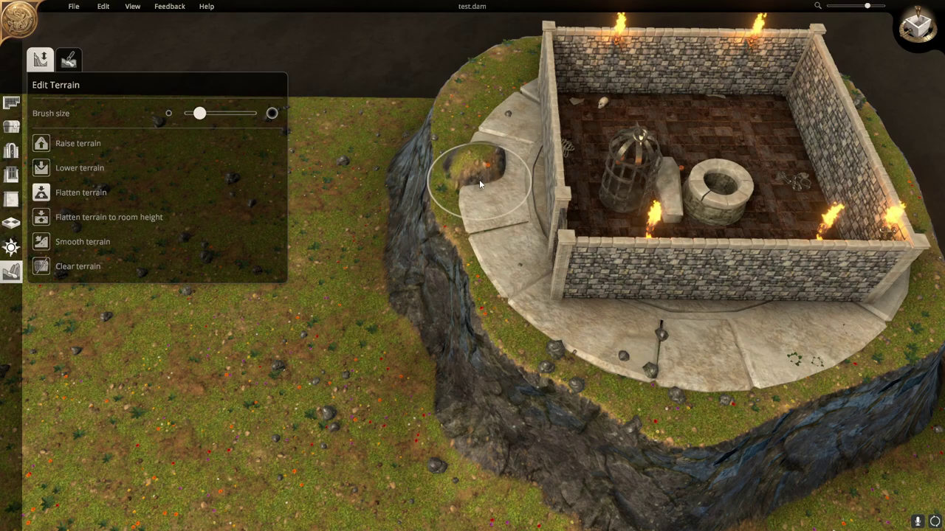
pyautogui.moveTo(583, 287); pyautogui.dragTo(639, 272, button='middle')
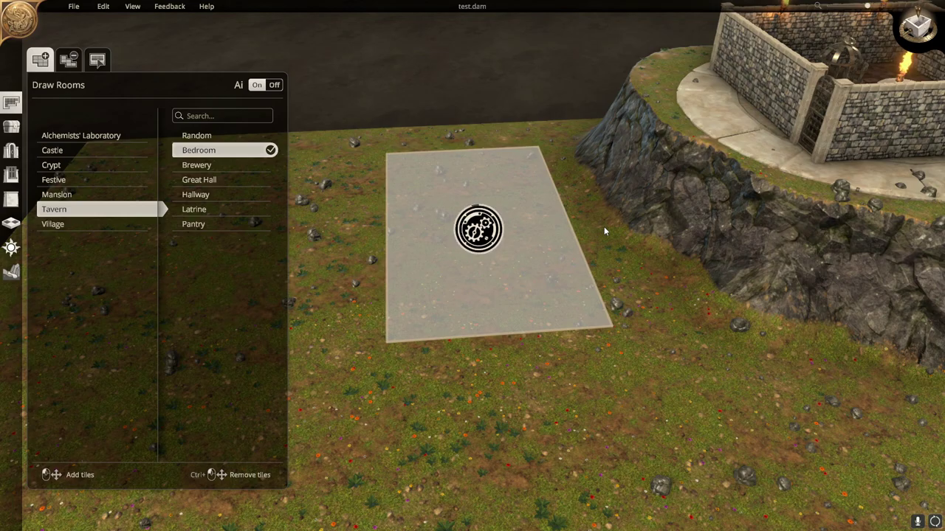
# Examine the Tavern bedroom area beside the raised cliff and dungeon room from several angles
pyautogui.moveTo(619, 257); pyautogui.dragTo(772, 226, button='middle')
pyautogui.moveTo(772, 222); pyautogui.dragTo(712, 241, button='right')
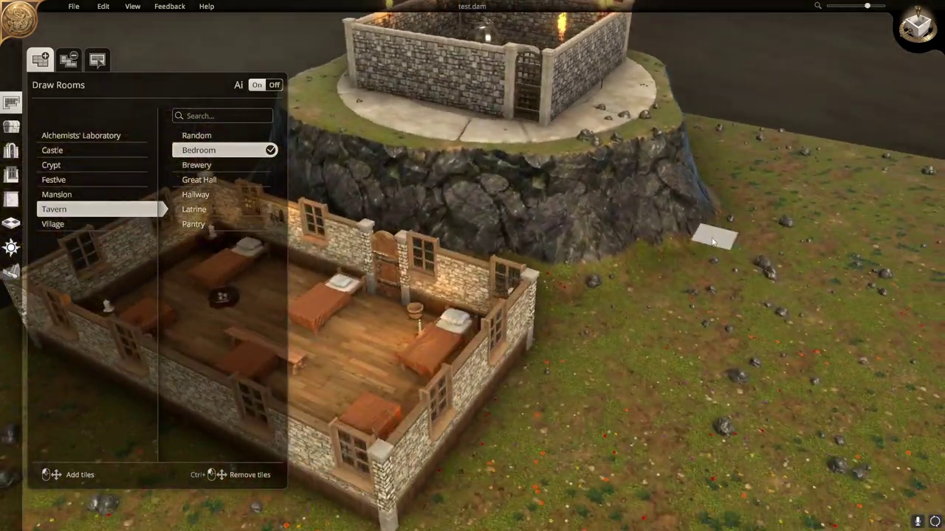
pyautogui.moveTo(535, 237); pyautogui.dragTo(553, 193, button='right')
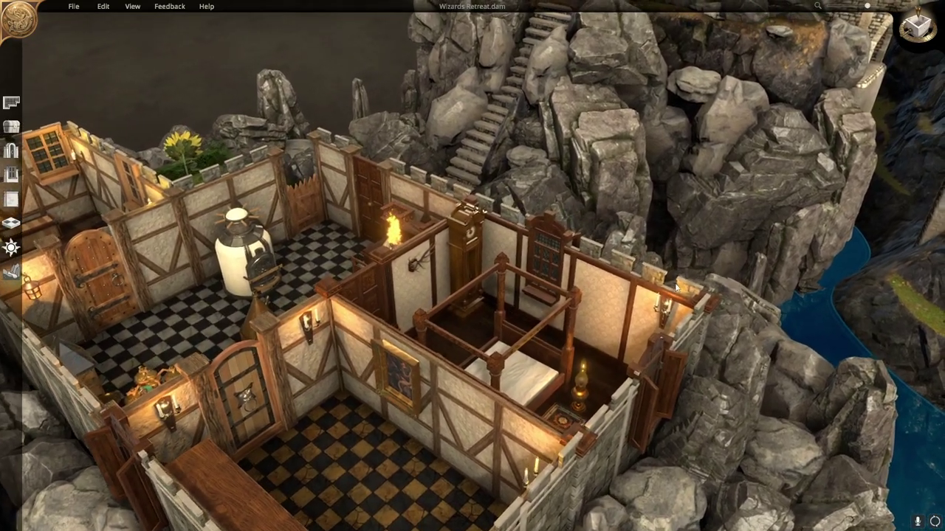
# Look over the rock staircase, cliffs and arched stone bridge in the Wizards Retreat.dam map
pyautogui.moveTo(676, 287); pyautogui.dragTo(577, 374, button='middle')
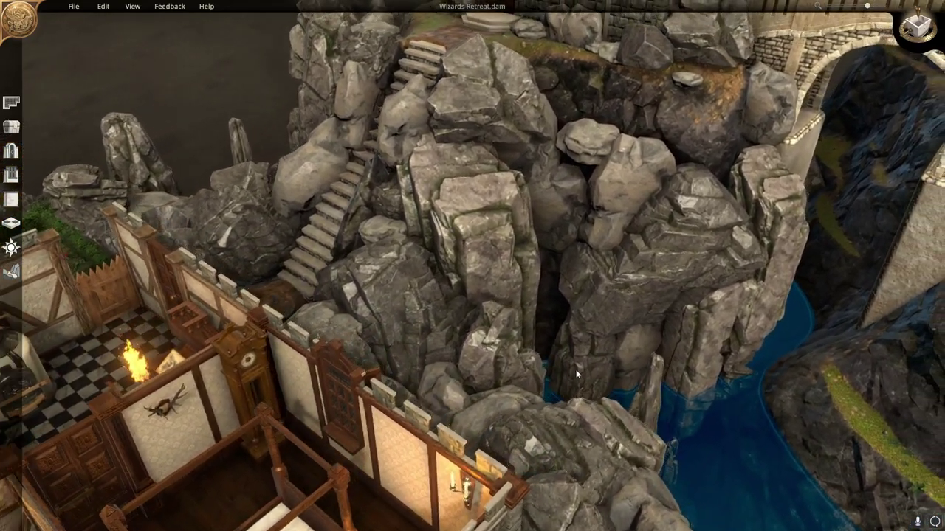
pyautogui.moveTo(578, 375); pyautogui.dragTo(225, 366, button='right')
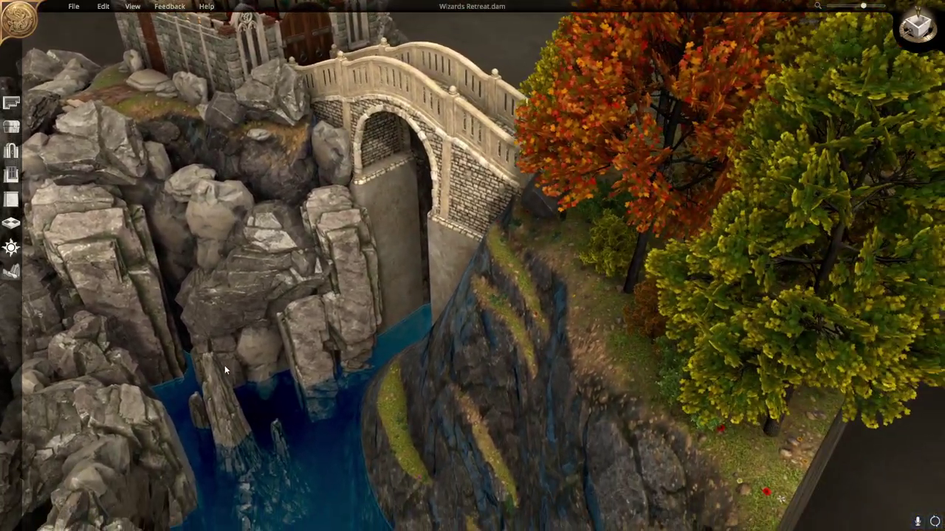